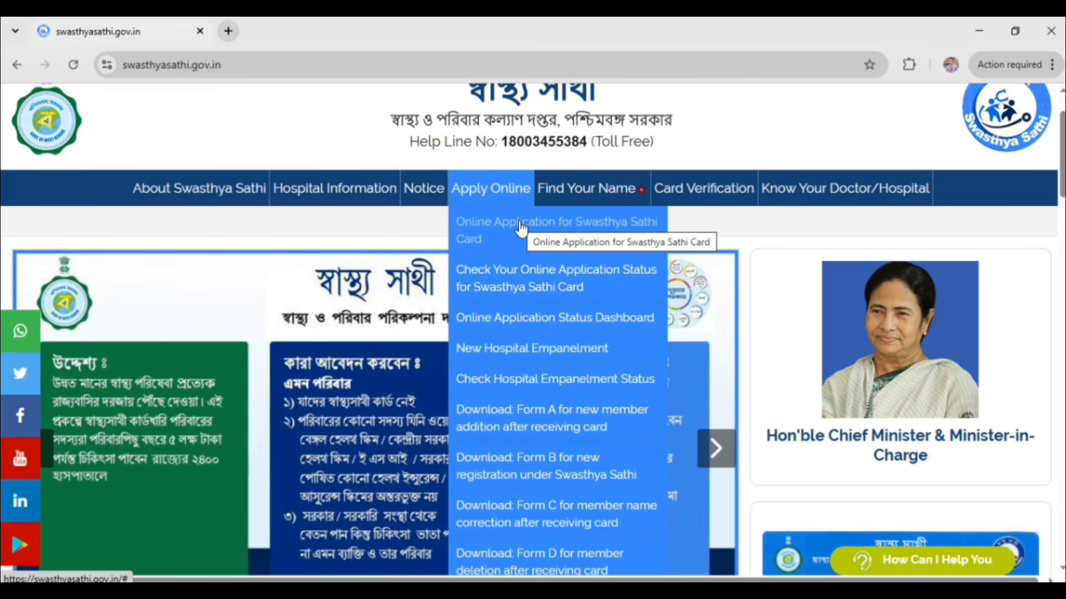
Open the Swasthya Sathi card application, choosing district NORTH 24 PARGANAS and area type Block.
{"action": "left_click", "coordinate": [520, 224]}
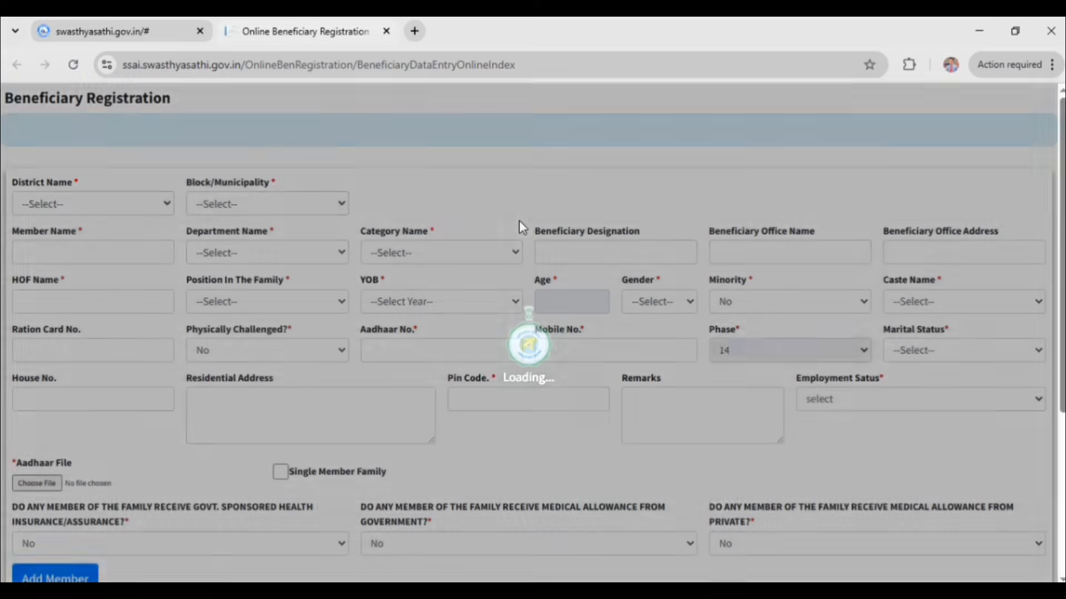
{"action": "scroll", "coordinate": [496, 265], "scroll_direction": "down", "scroll_amount": 5}
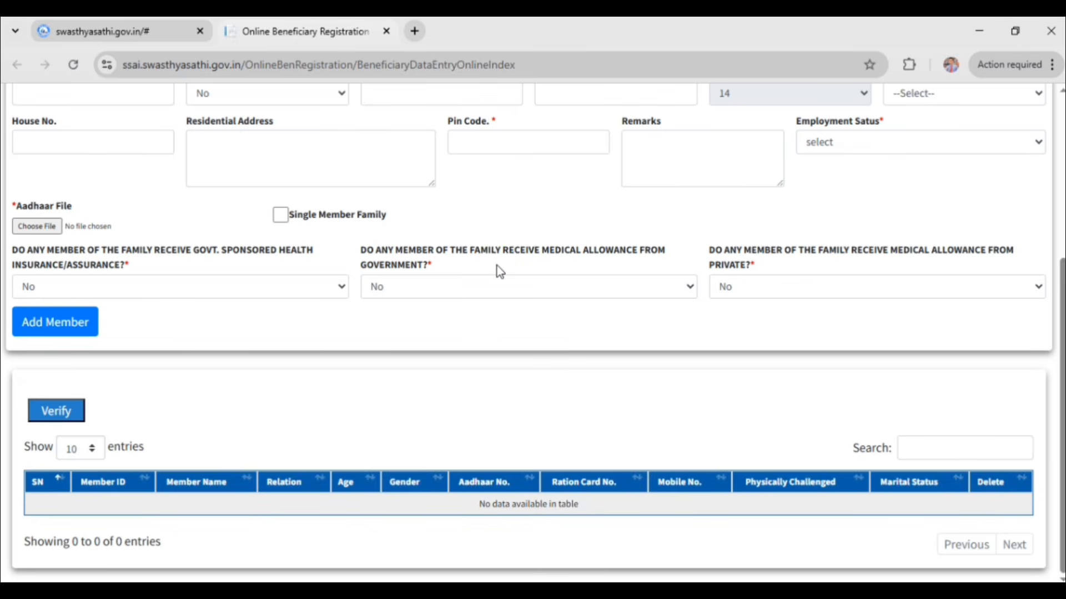
{"action": "scroll", "coordinate": [498, 267], "scroll_direction": "up", "scroll_amount": 5}
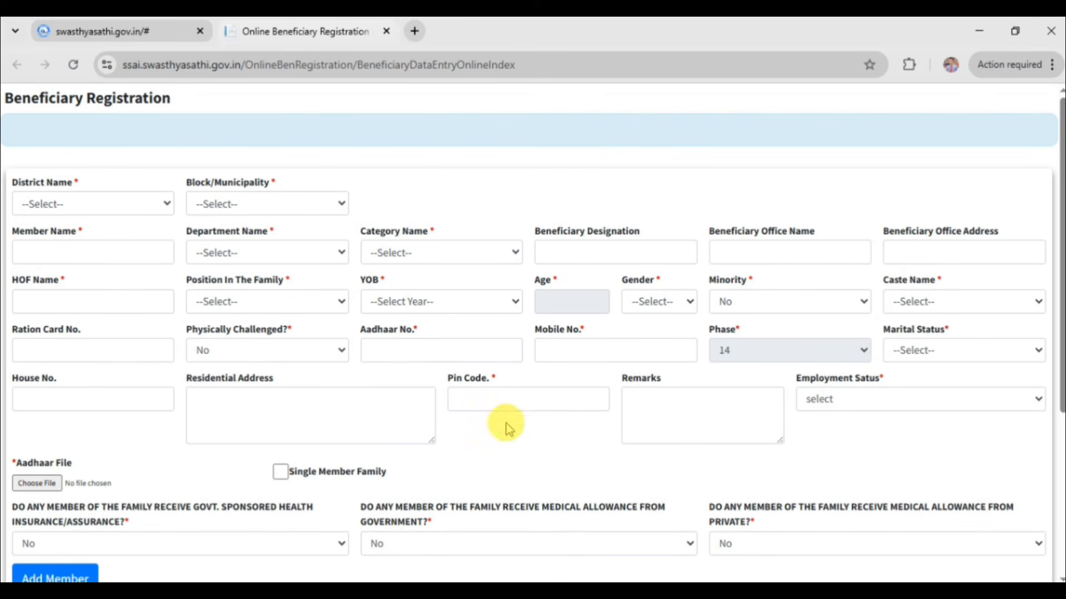
{"action": "left_click", "coordinate": [146, 205]}
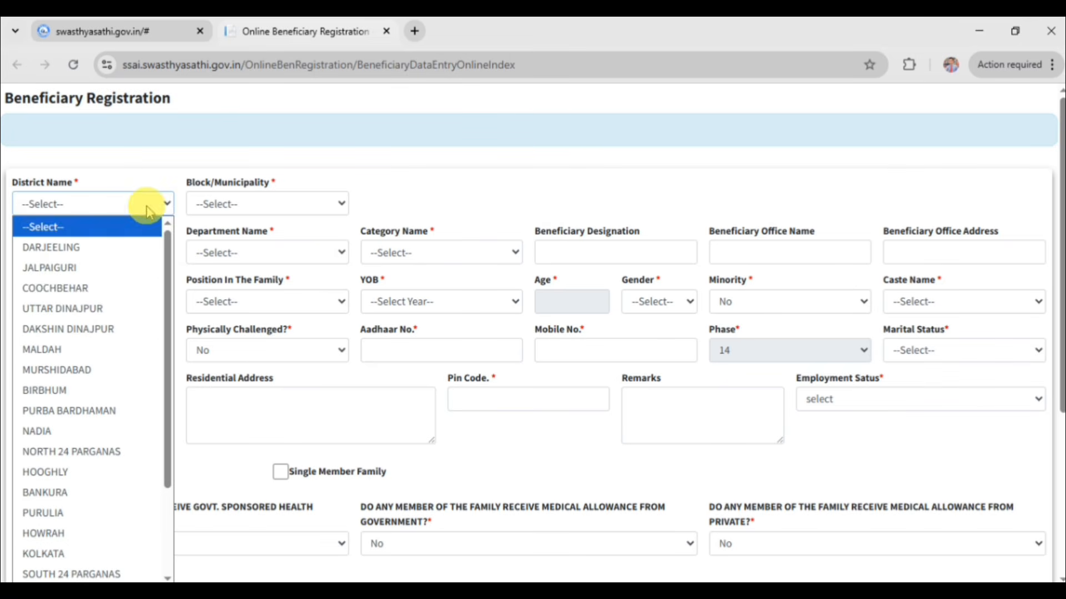
{"action": "left_click", "coordinate": [94, 452]}
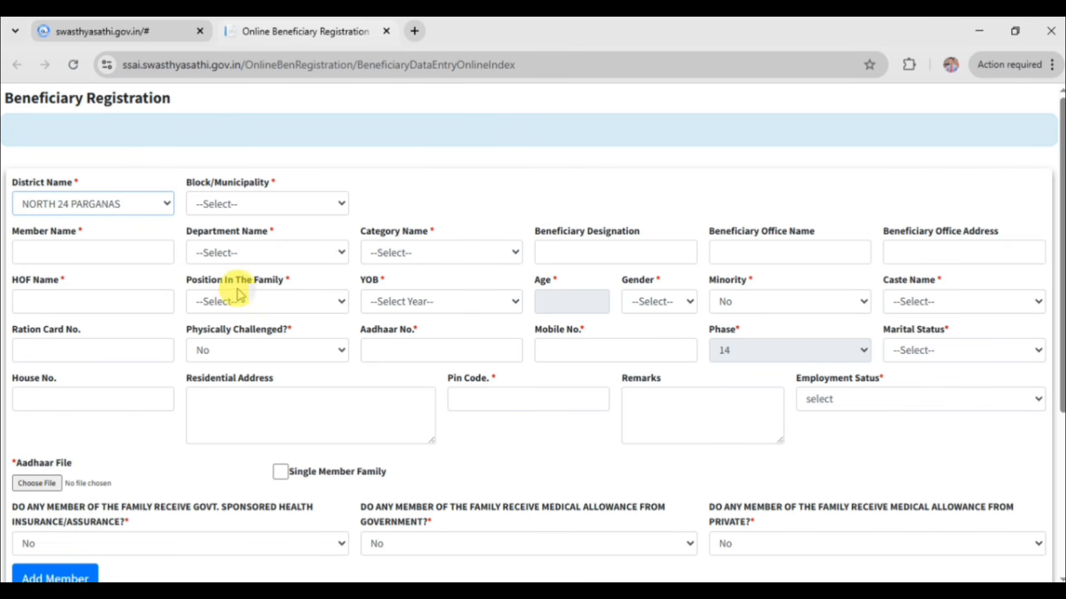
{"action": "left_click", "coordinate": [253, 211]}
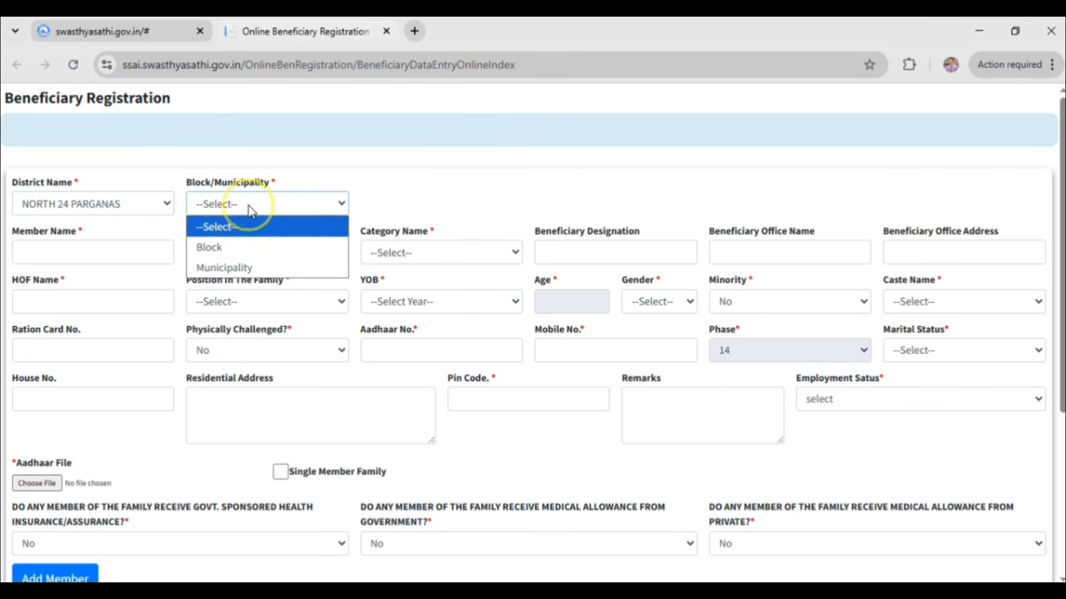
{"action": "left_click", "coordinate": [216, 246]}
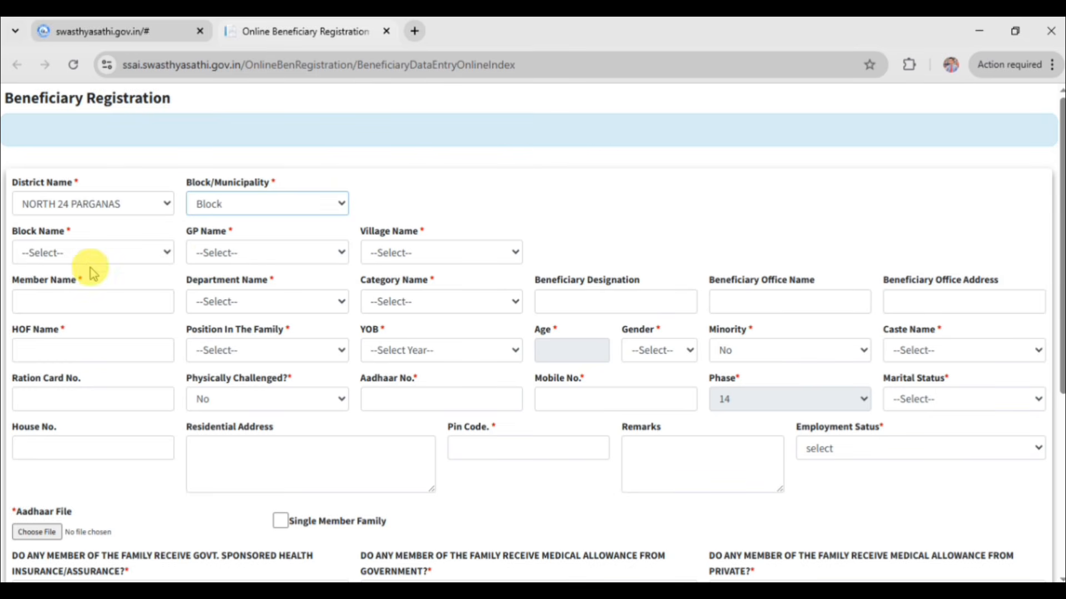
Set block SWARUPNAGAR, gram panchayat KAIJURI and village SONPUR.
{"action": "left_click", "coordinate": [81, 255]}
{"action": "scroll", "coordinate": [91, 475], "scroll_direction": "down", "scroll_amount": 3}
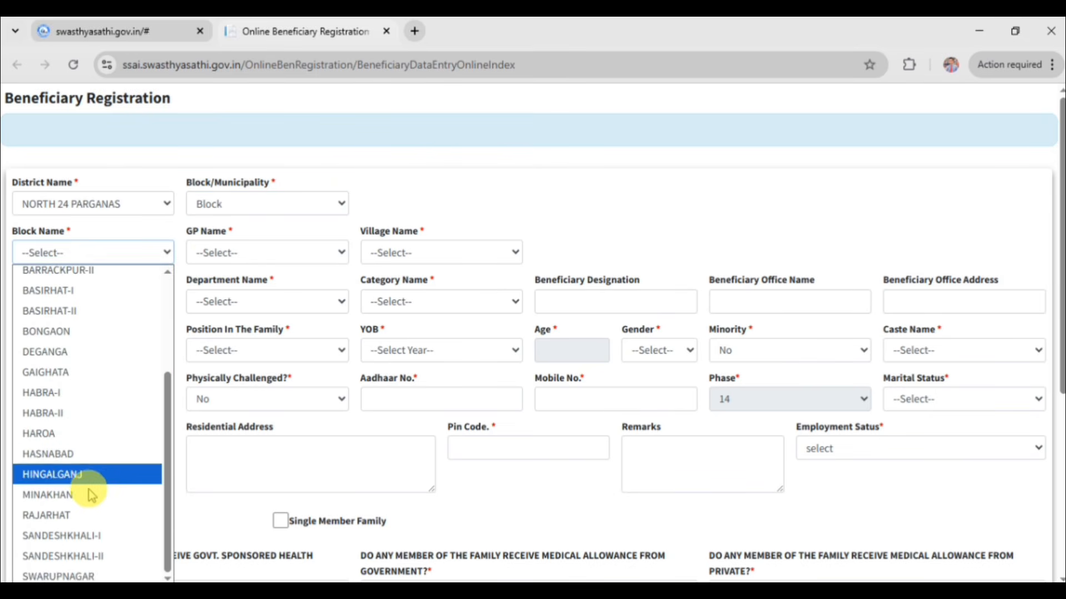
{"action": "left_click", "coordinate": [89, 578]}
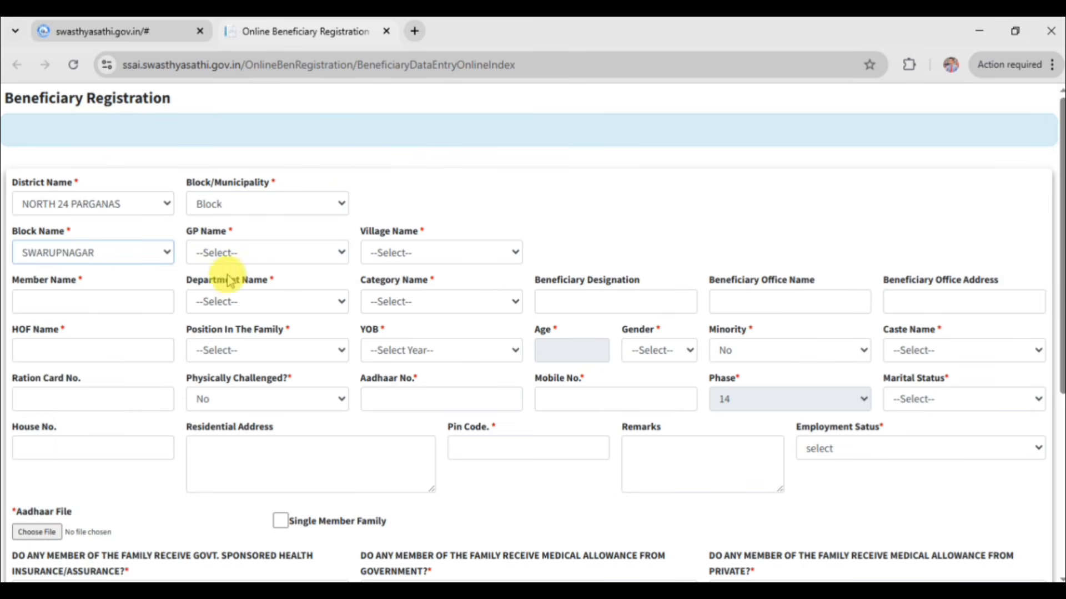
{"action": "left_click", "coordinate": [232, 255]}
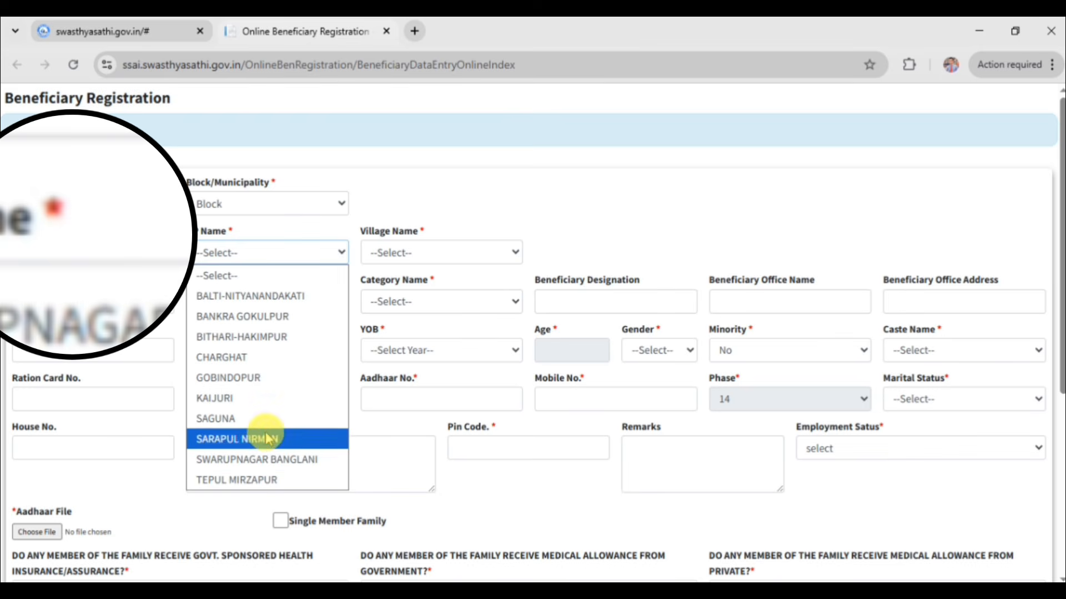
{"action": "left_click", "coordinate": [257, 401]}
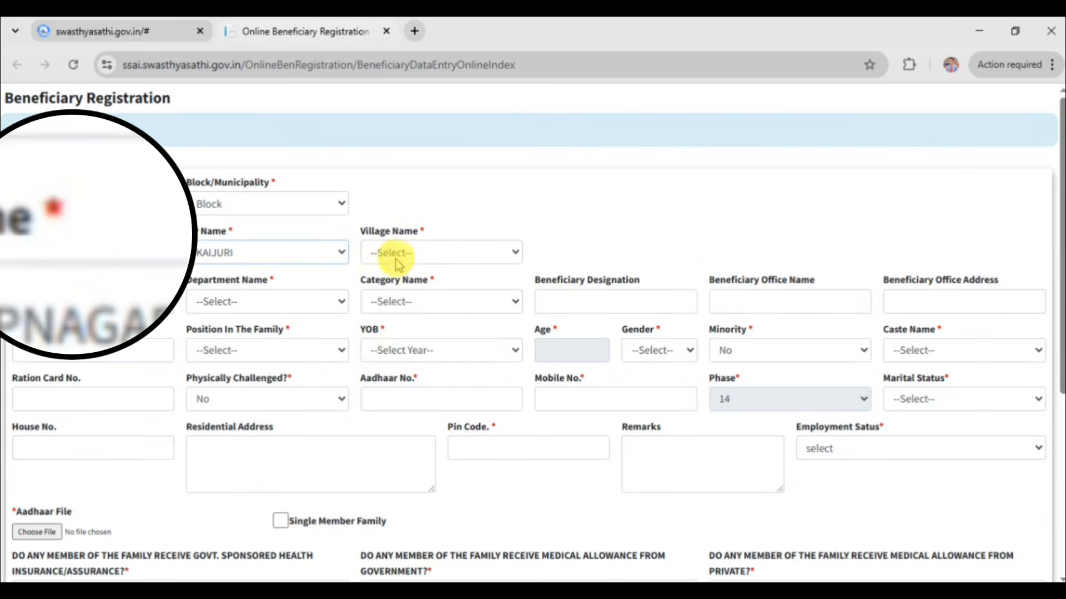
{"action": "left_click", "coordinate": [403, 257]}
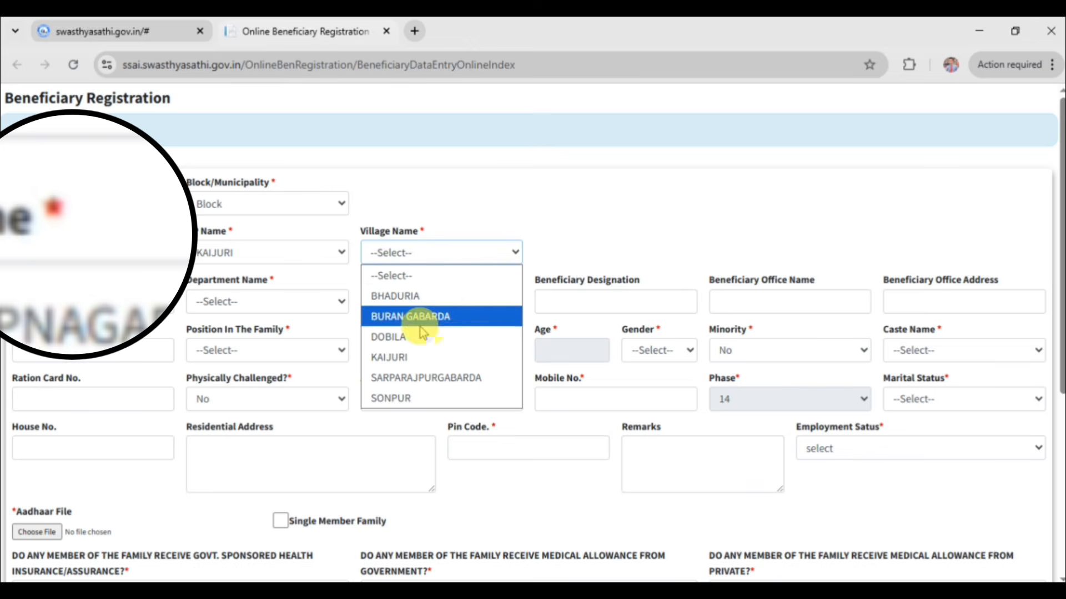
{"action": "left_click", "coordinate": [402, 399]}
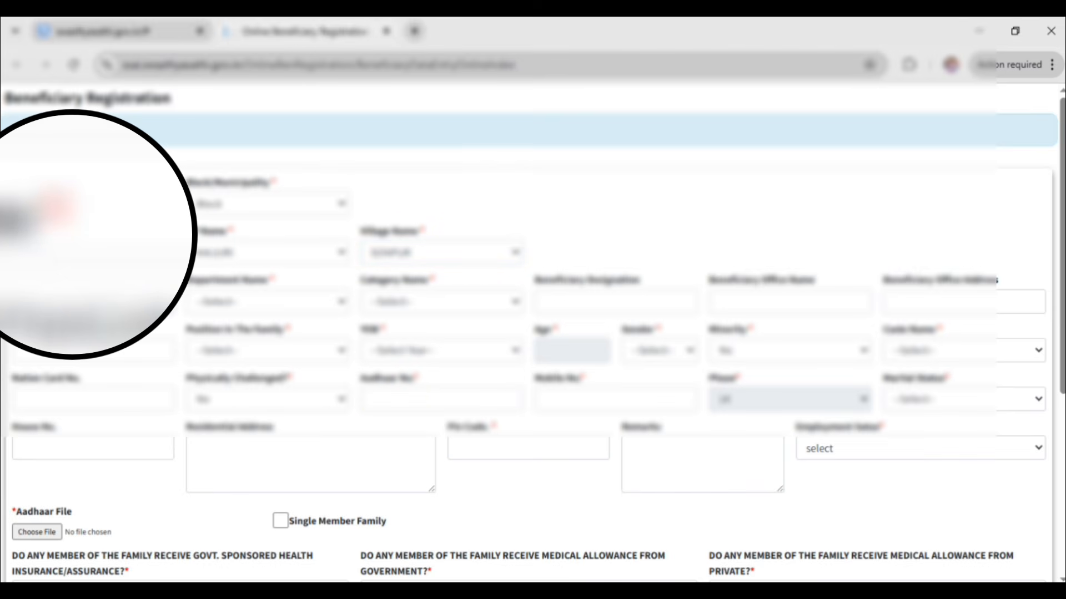
Enter the beneficiary's full name and pick the department from its list.
{"action": "left_click", "coordinate": [81, 298]}
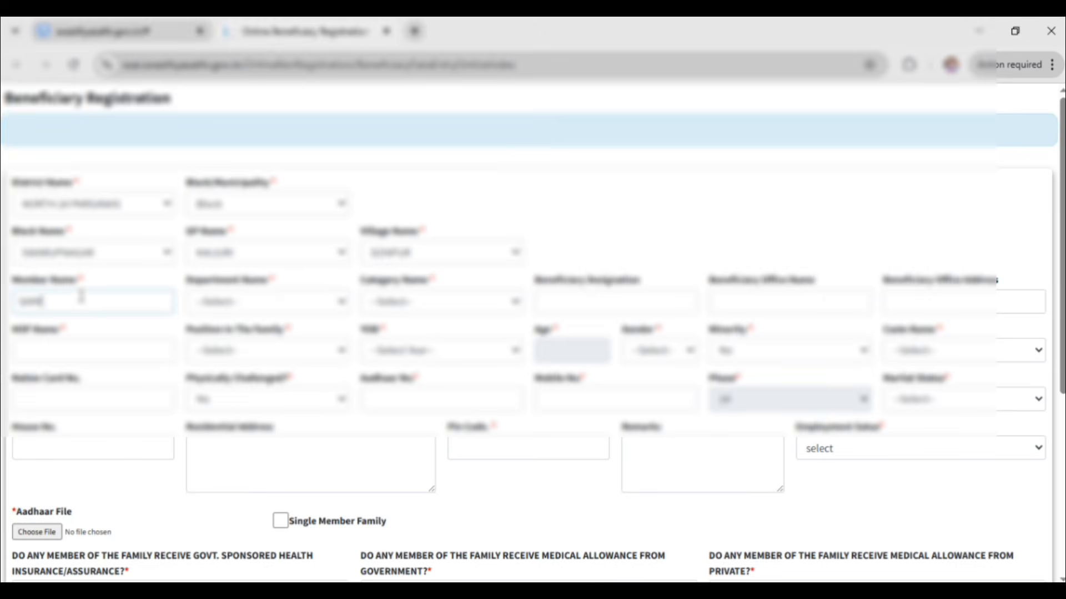
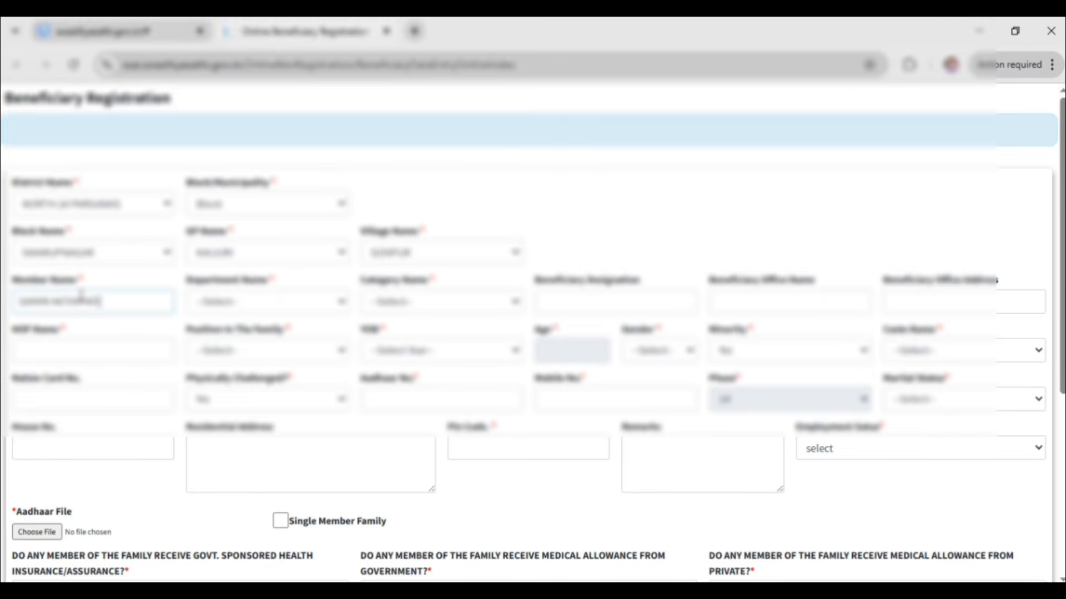
{"action": "left_click", "coordinate": [233, 302]}
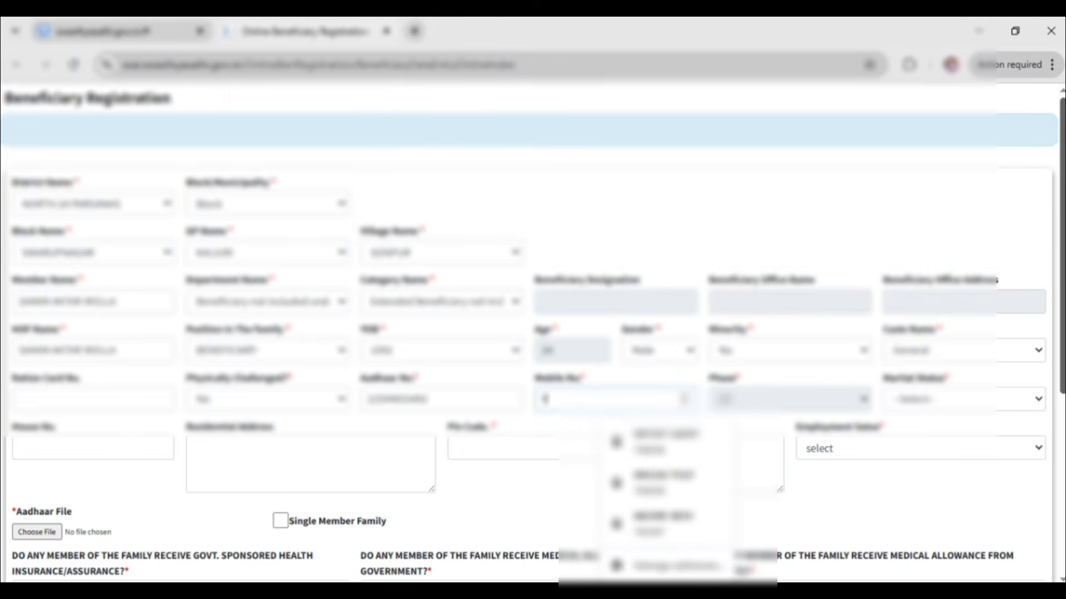
{"action": "type", "text": "421"}
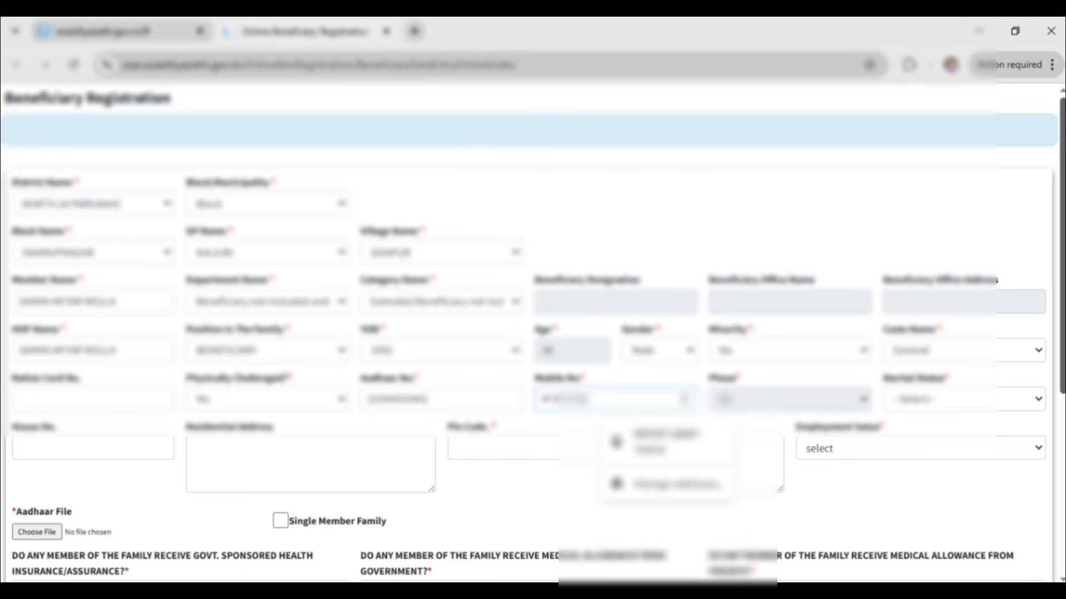
{"action": "type", "text": "7"}
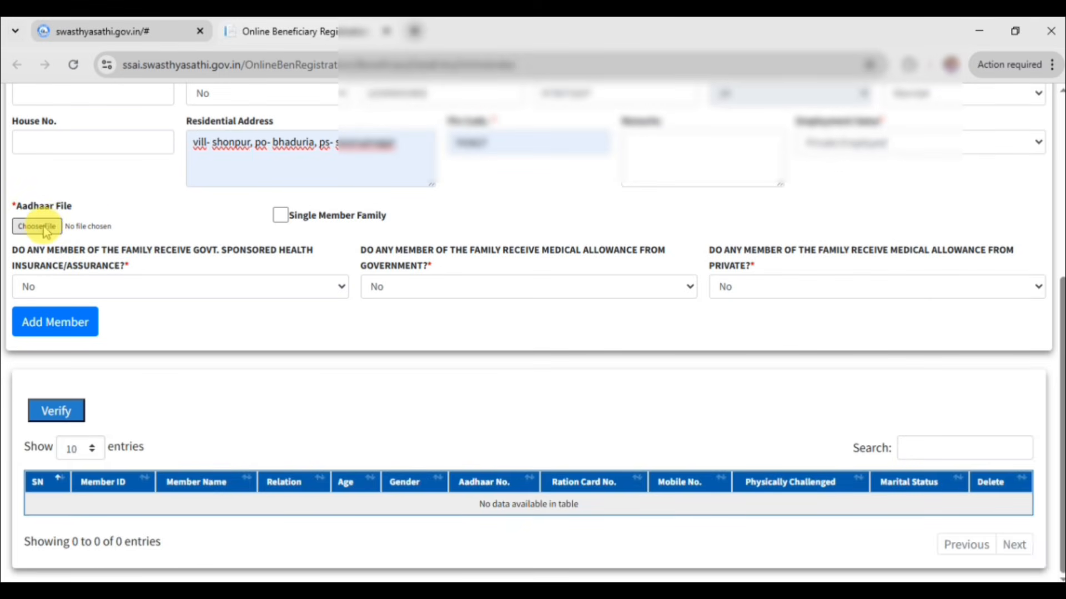
Attach 20210707_203951.pdf as the Aadhaar document.
{"action": "left_click", "coordinate": [44, 228]}
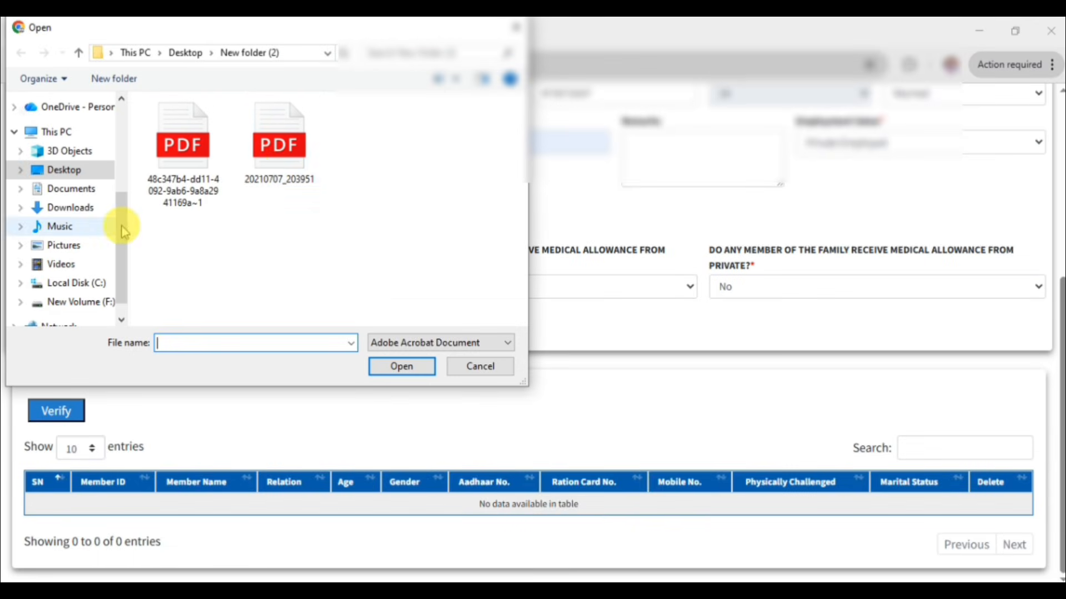
{"action": "left_click", "coordinate": [285, 162]}
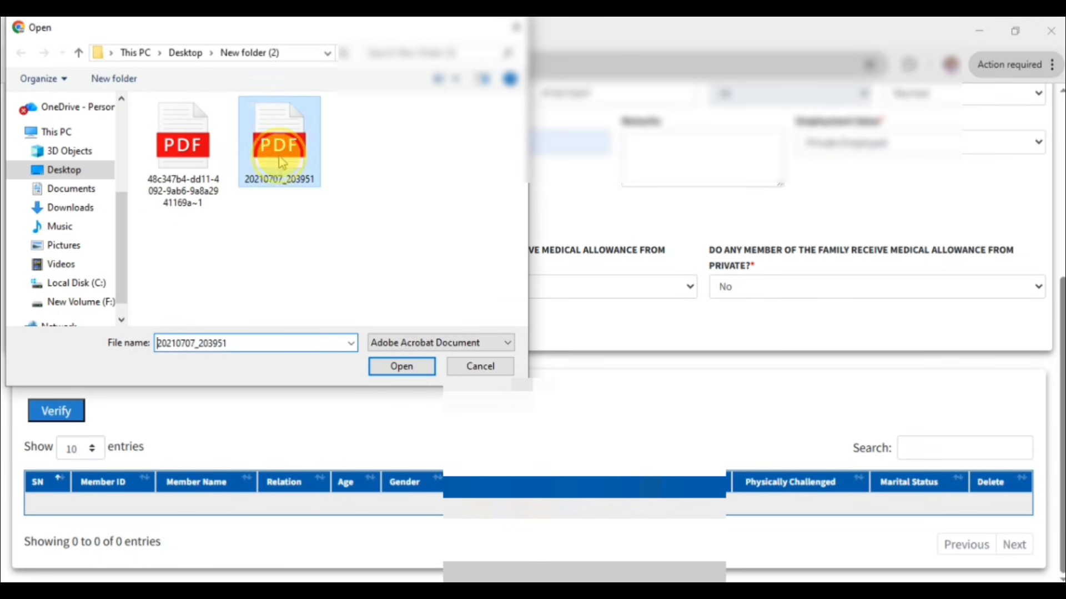
{"action": "right_click", "coordinate": [286, 161]}
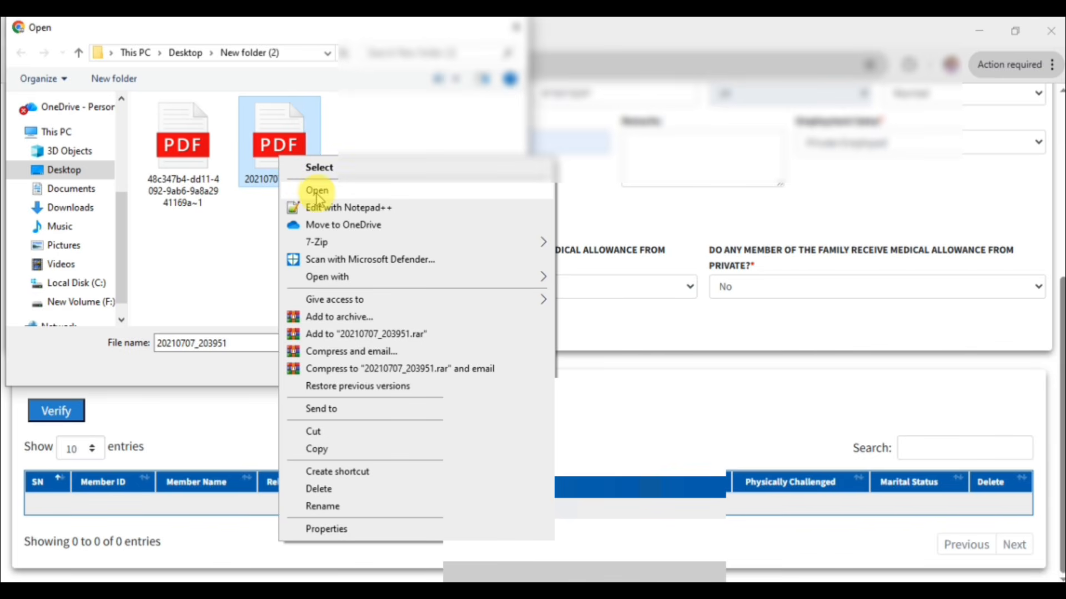
{"action": "left_click", "coordinate": [358, 131]}
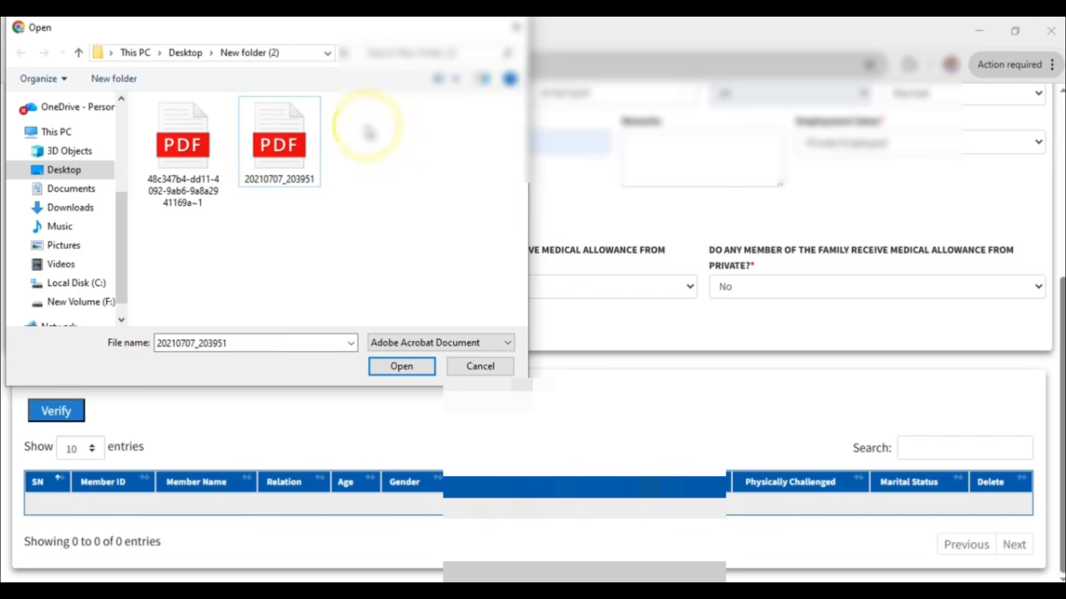
{"action": "left_click", "coordinate": [389, 366]}
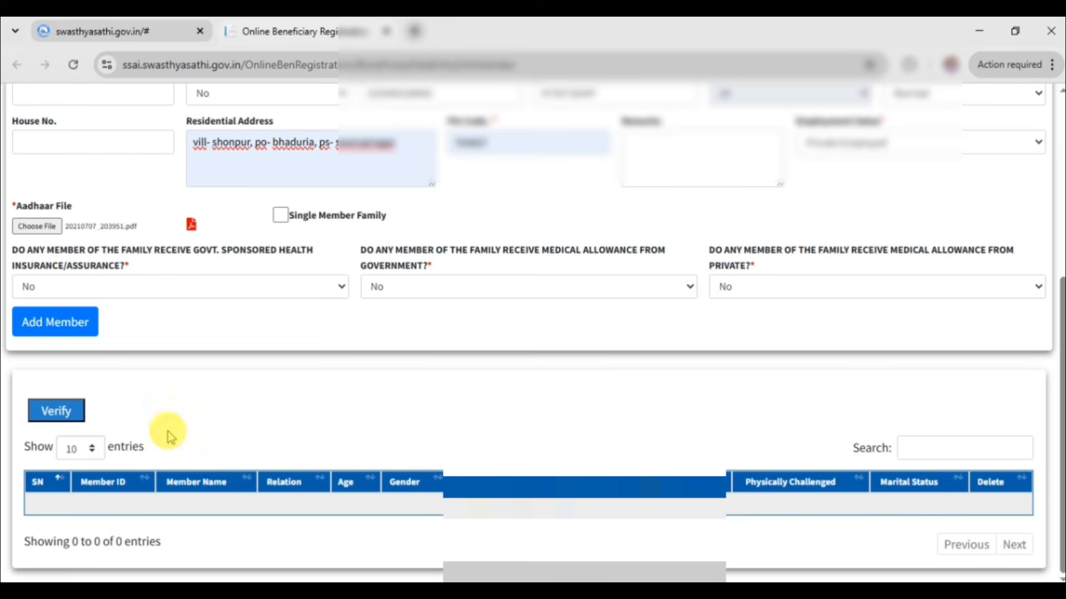
Add the head of family to the member table as member 001.
{"action": "left_click", "coordinate": [74, 328]}
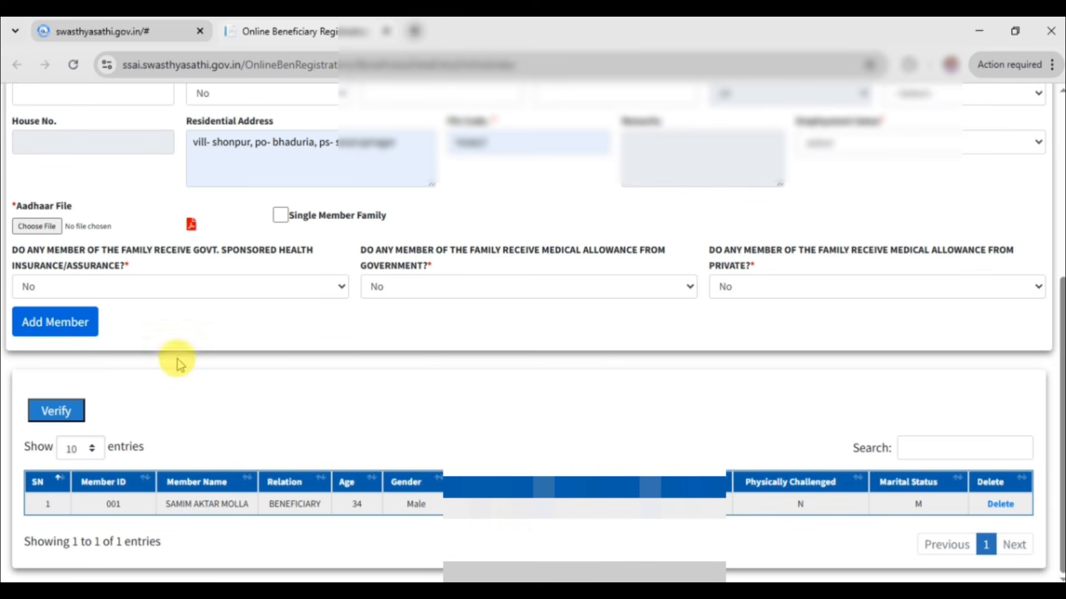
{"action": "scroll", "coordinate": [289, 380], "scroll_direction": "up", "scroll_amount": 1}
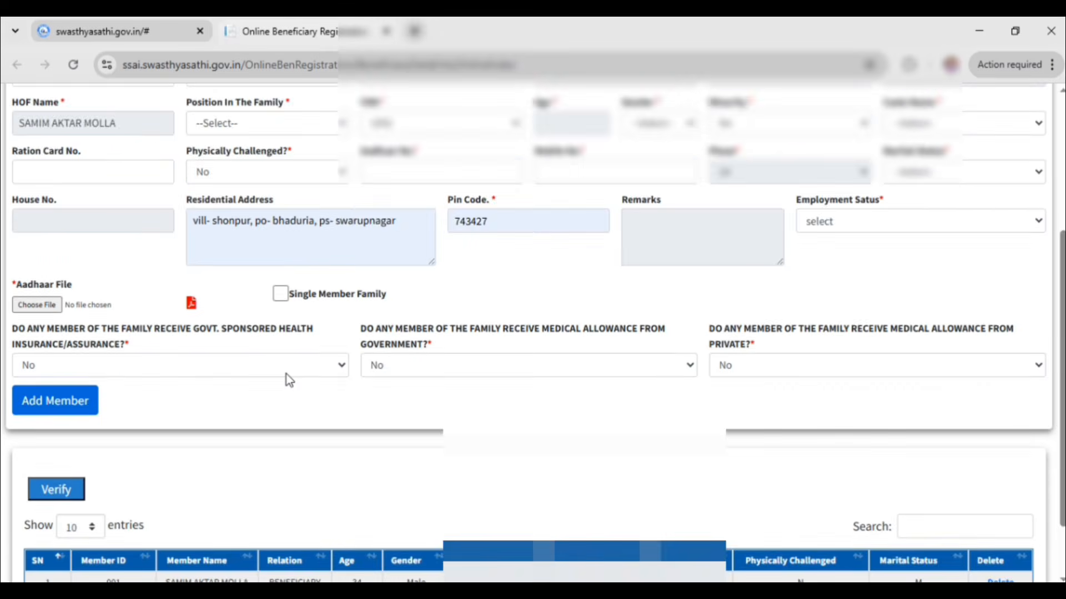
{"action": "scroll", "coordinate": [289, 381], "scroll_direction": "down", "scroll_amount": 1}
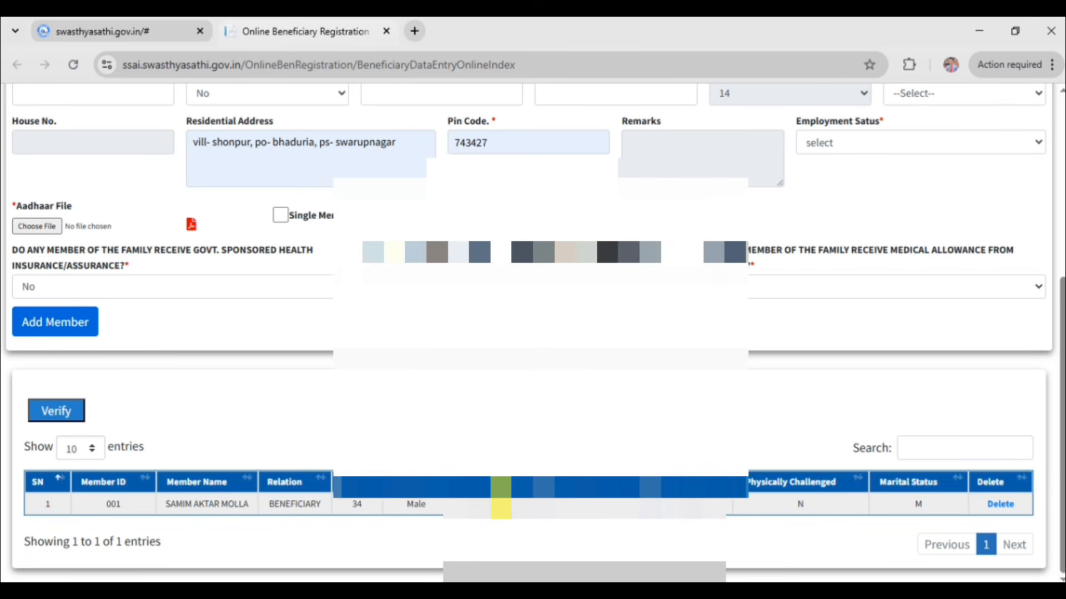
Clear the form's popup message and start entering the second family member's name and details.
{"action": "left_click", "coordinate": [83, 340]}
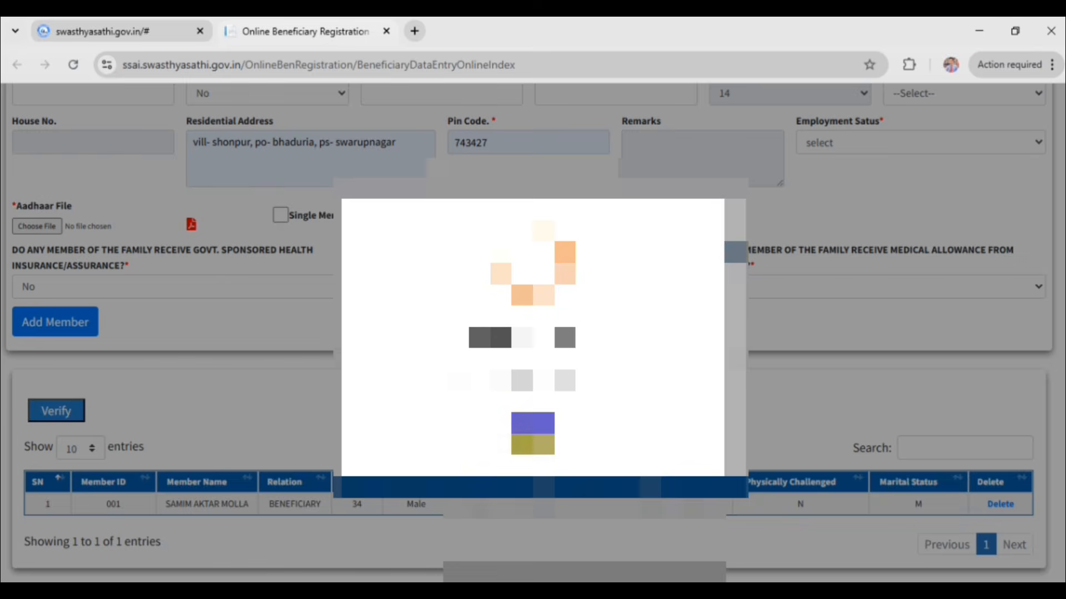
{"action": "left_click", "coordinate": [527, 439]}
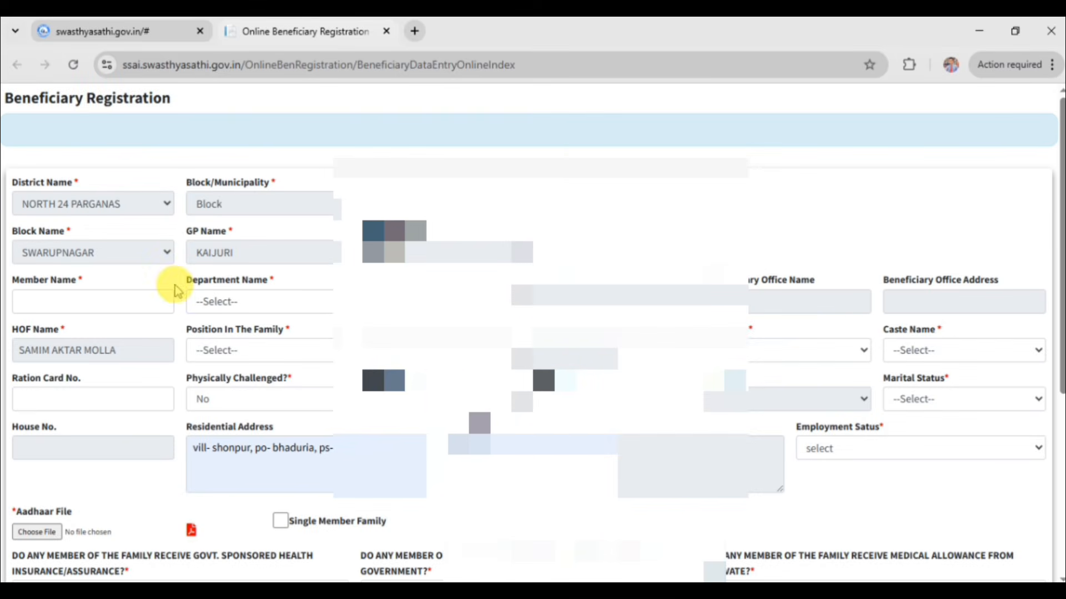
{"action": "left_click", "coordinate": [126, 302]}
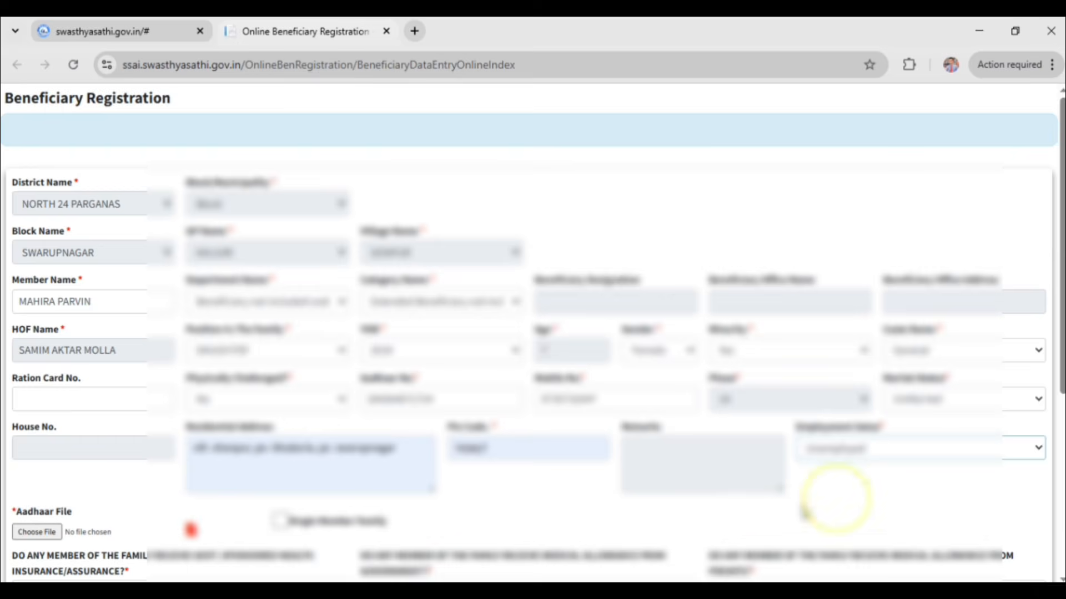
{"action": "scroll", "coordinate": [722, 499], "scroll_direction": "down", "scroll_amount": 2}
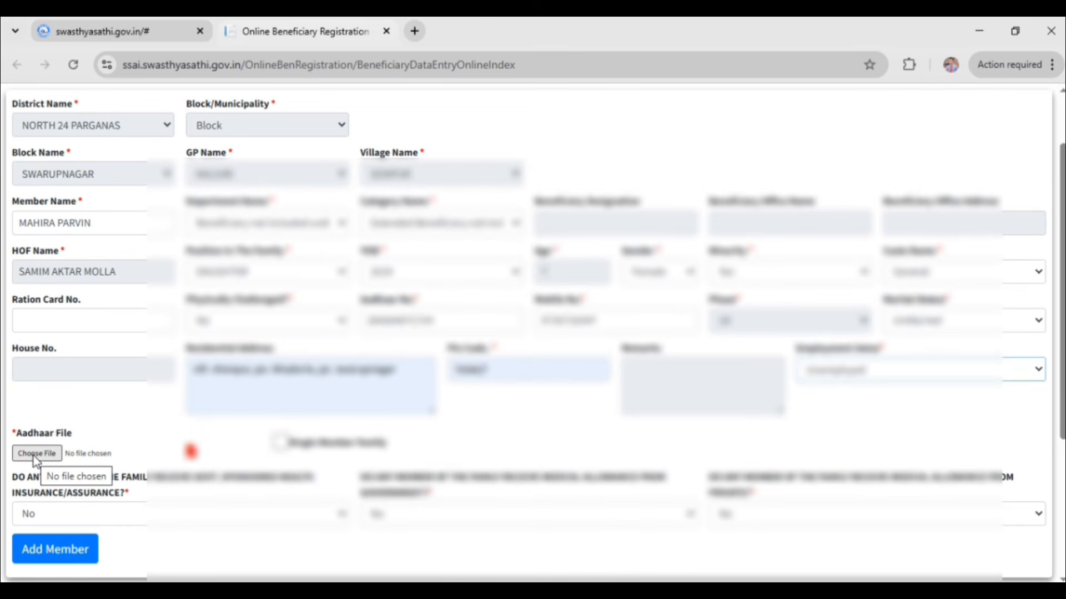
Attach the first PDF as the daughter's Aadhaar file and review the two-entry member table.
{"action": "left_click", "coordinate": [35, 455]}
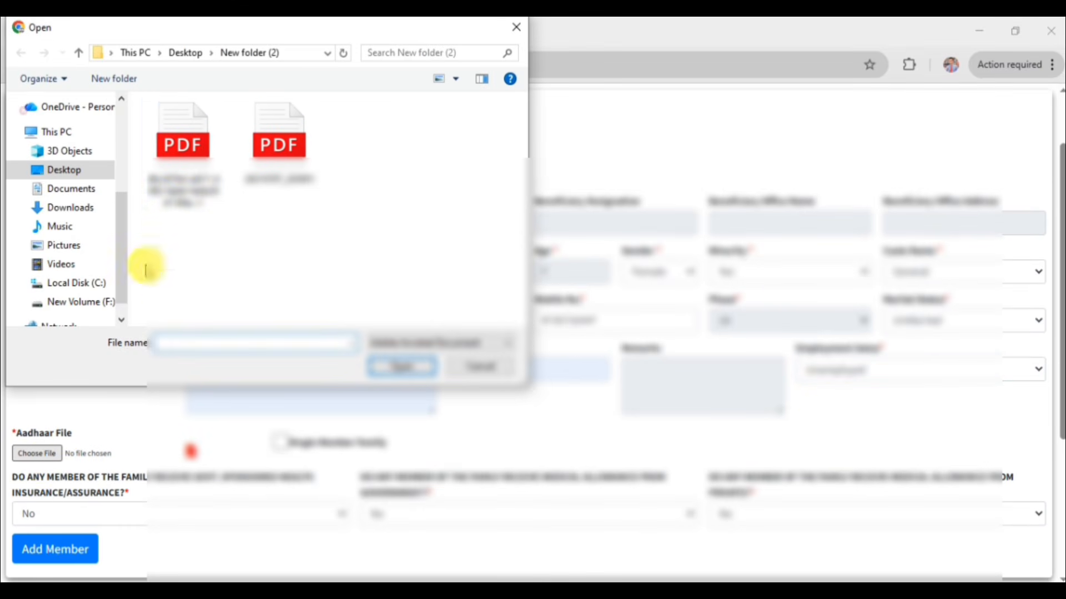
{"action": "left_click", "coordinate": [181, 167]}
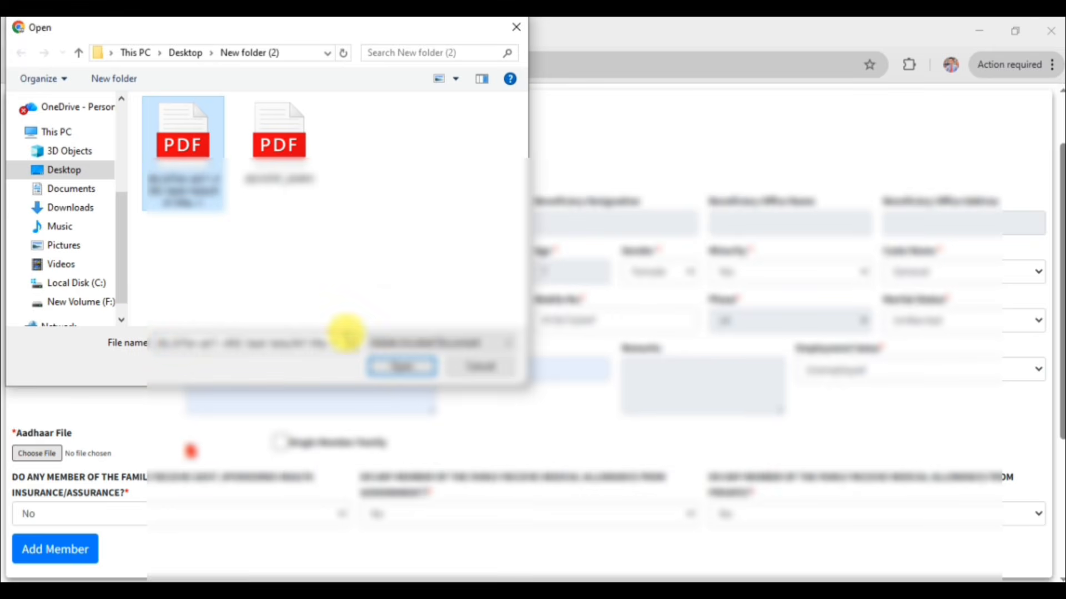
{"action": "left_click", "coordinate": [401, 366]}
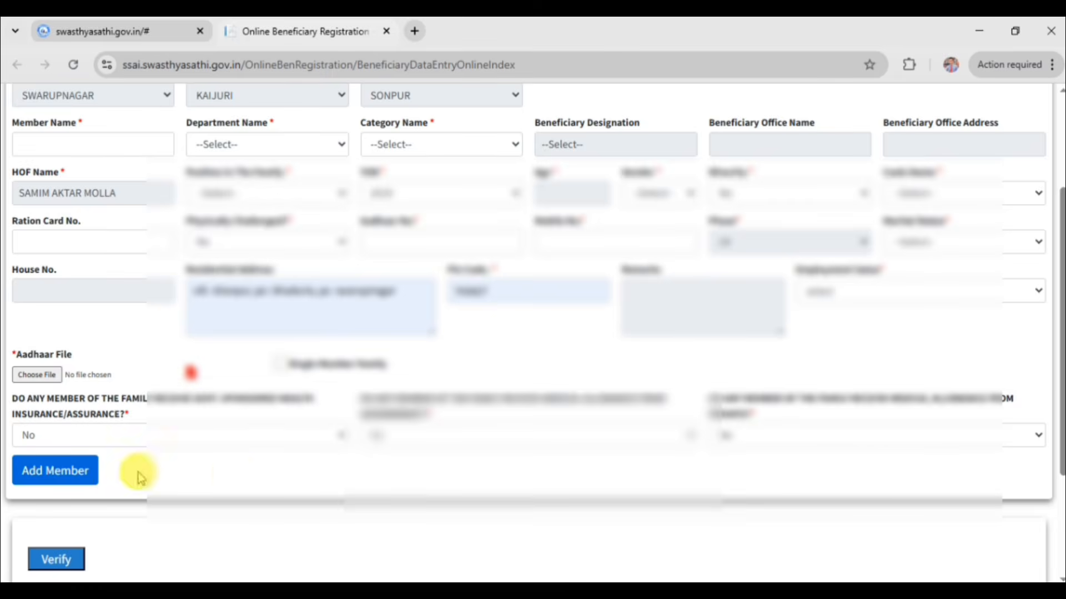
{"action": "scroll", "coordinate": [235, 473], "scroll_direction": "down", "scroll_amount": 2}
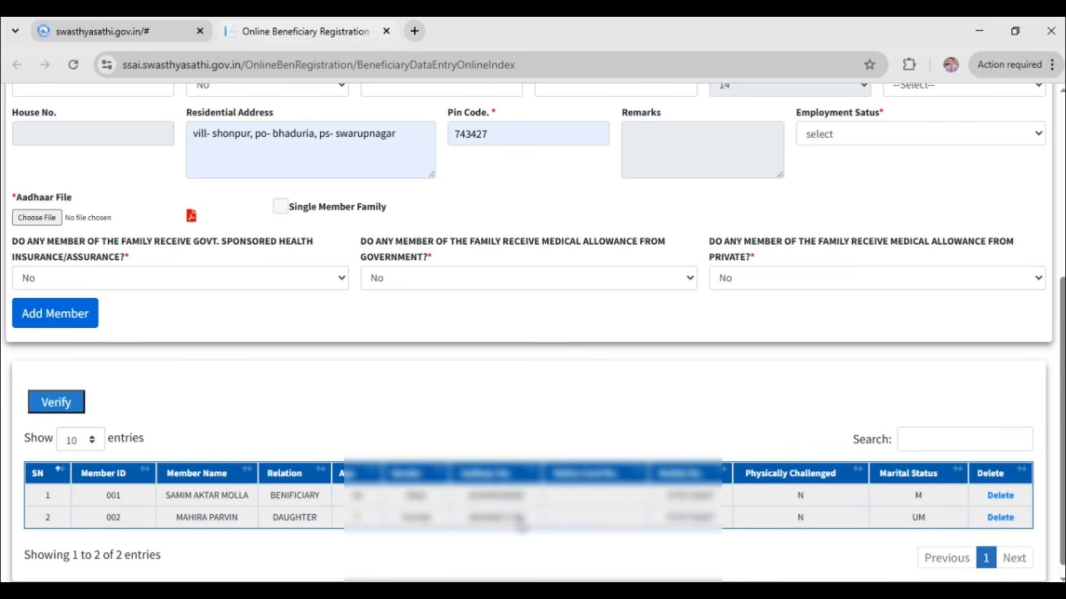
{"action": "scroll", "coordinate": [521, 524], "scroll_direction": "down", "scroll_amount": 1}
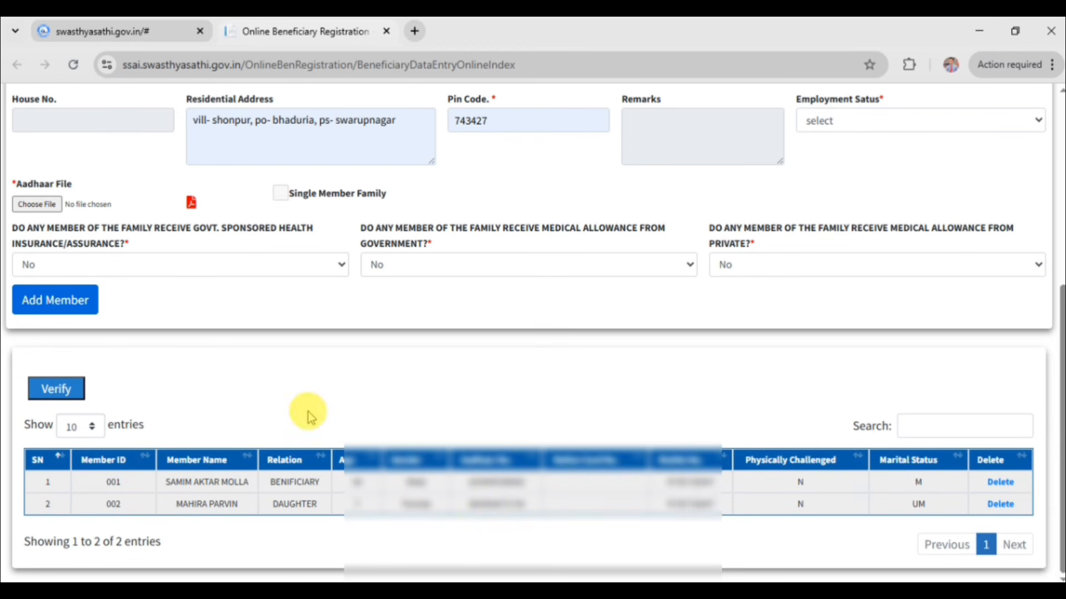
Request the verification OTP for the registration and dismiss the OTP and SMS notifications.
{"action": "left_click", "coordinate": [71, 397]}
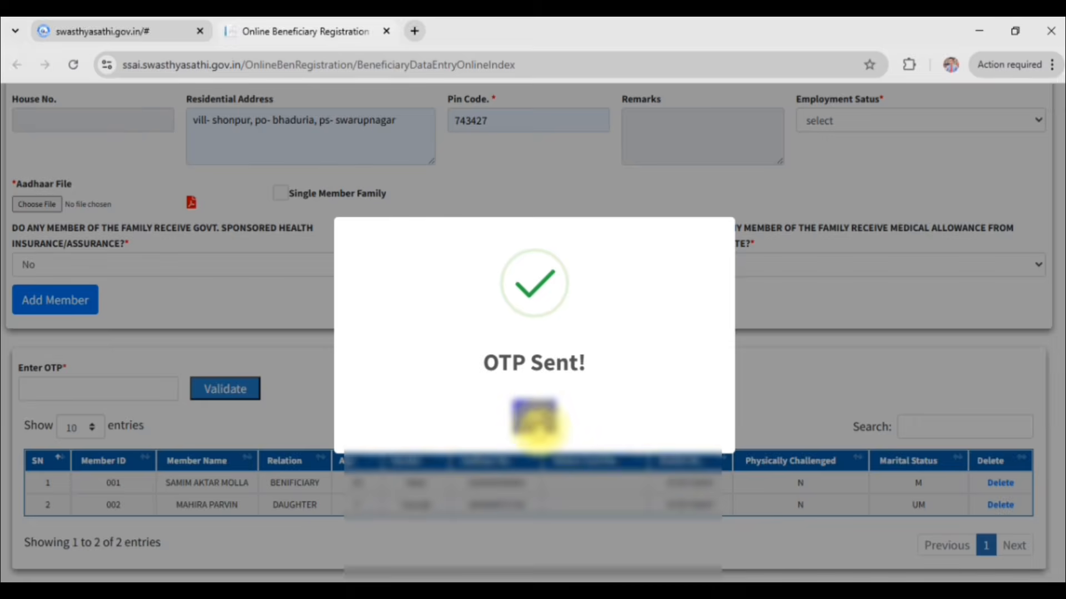
{"action": "left_click", "coordinate": [534, 420]}
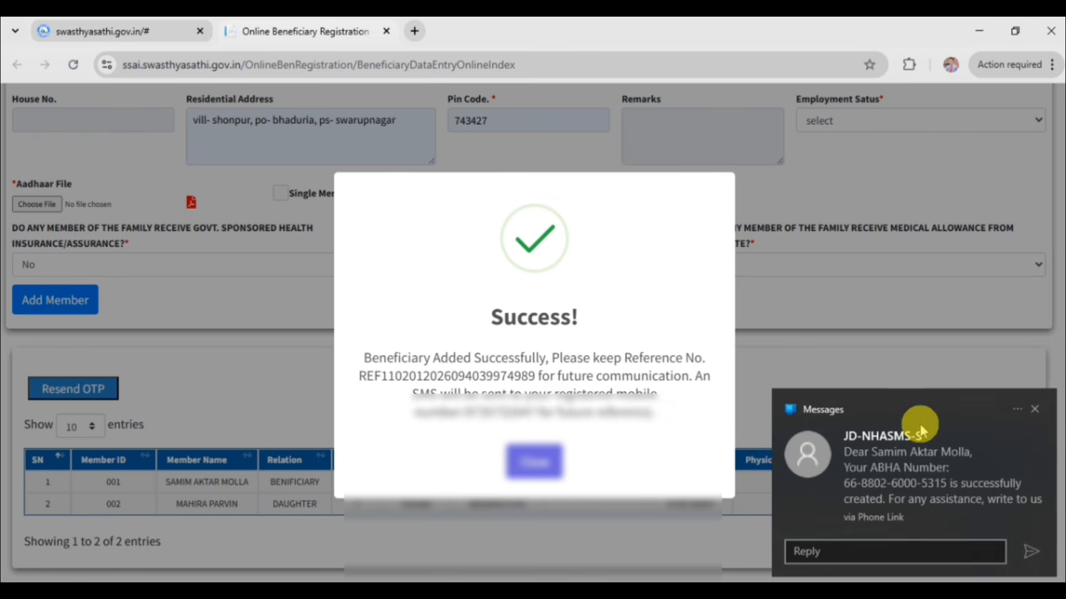
{"action": "left_click", "coordinate": [1036, 409]}
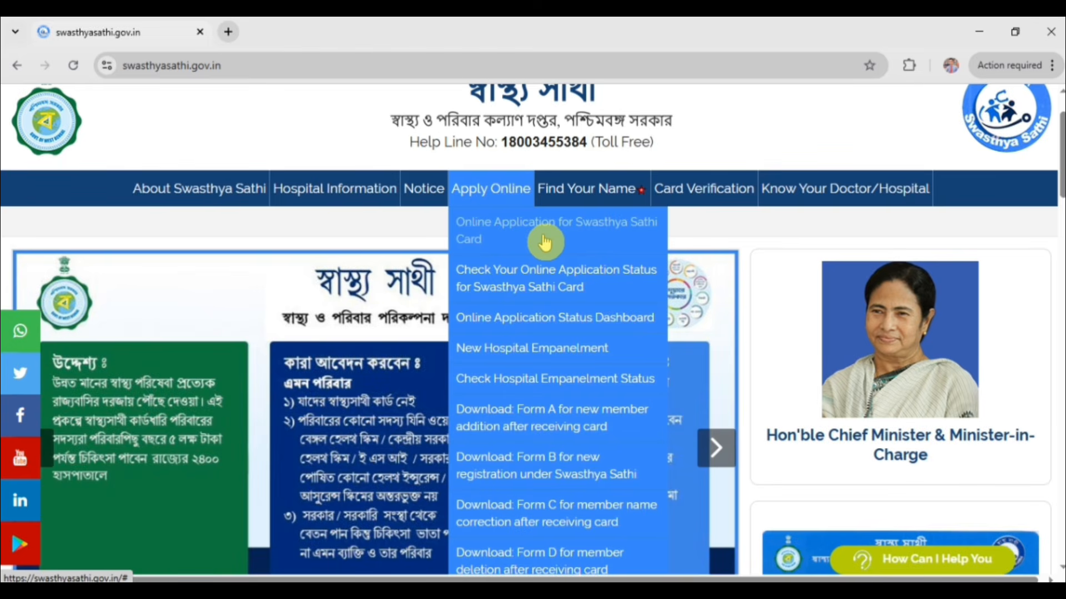